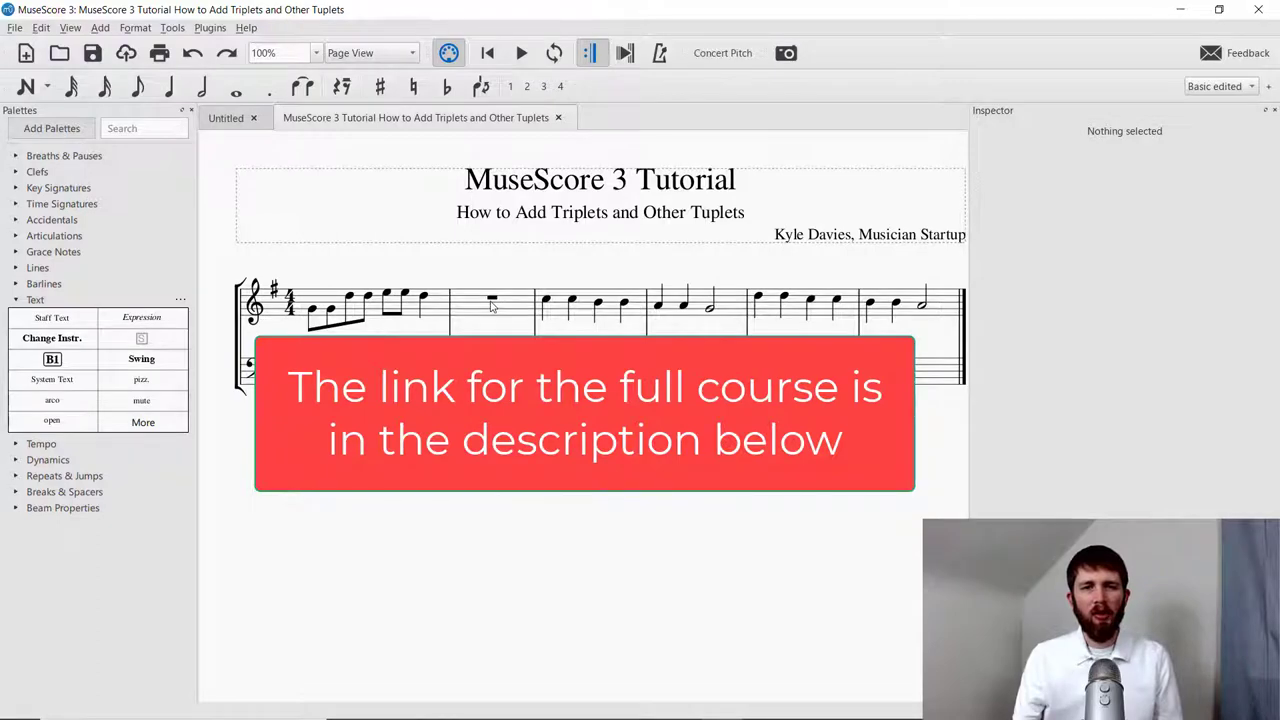
Select the whole rest in measure 2 of the treble staff
click(491, 301)
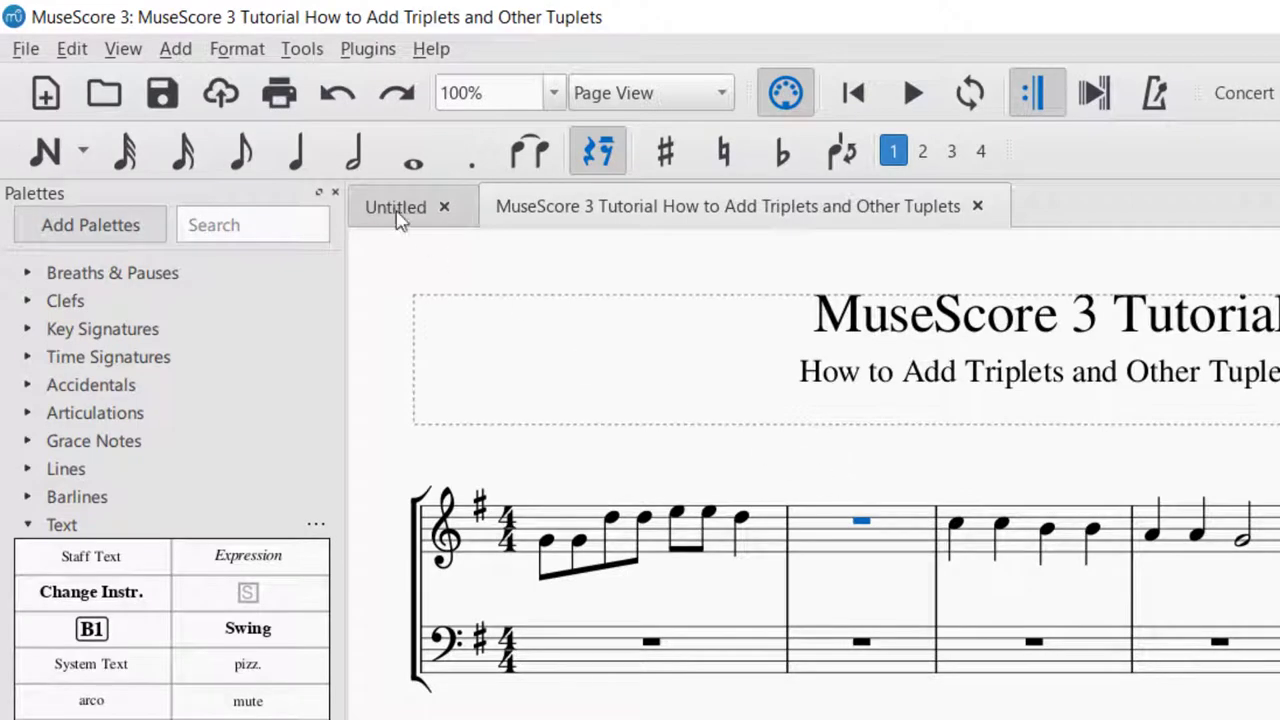
Convert measure 2's whole rest into a triplet of three half rests via Add > Tuplets > Triplet
click(176, 49)
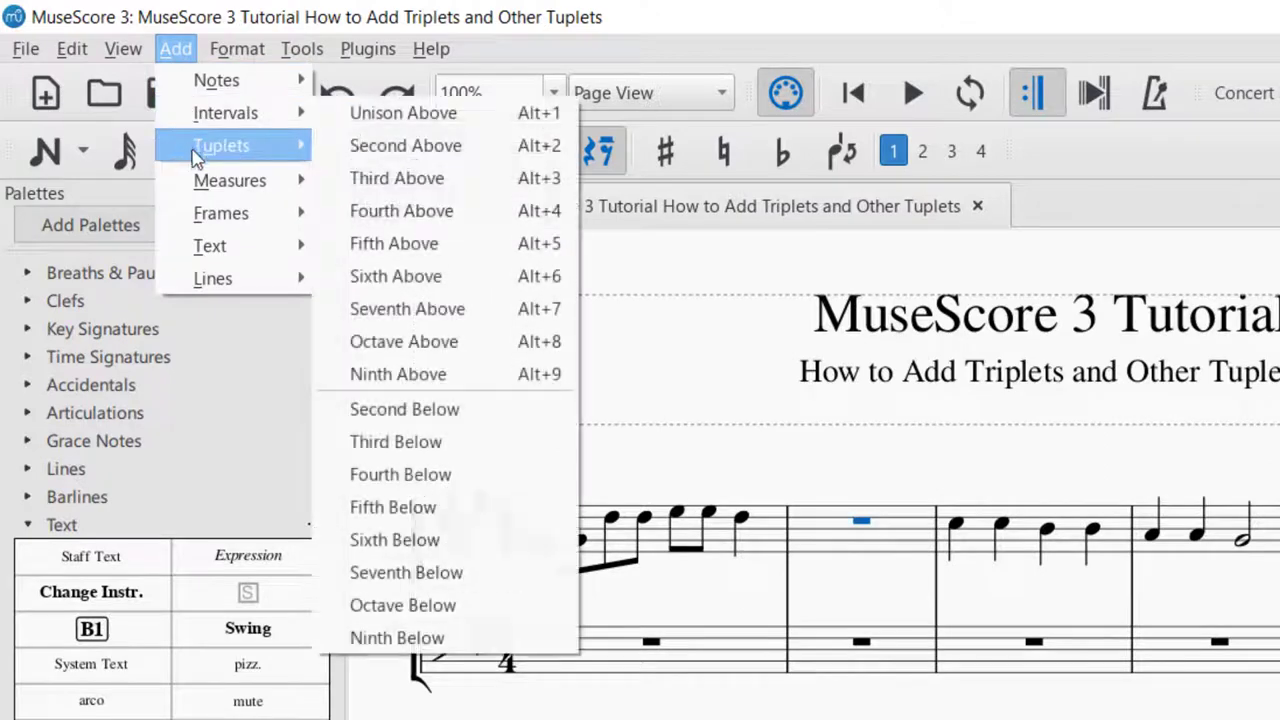
mouse_move(200, 160)
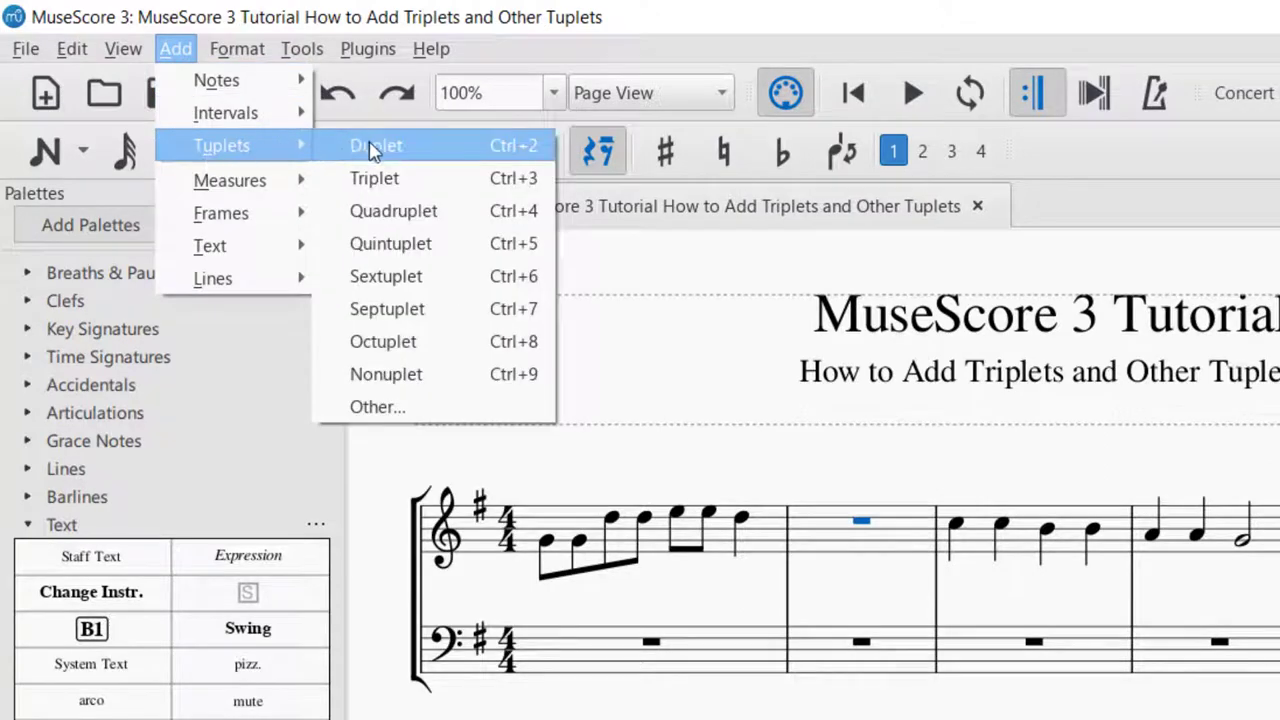
click(405, 180)
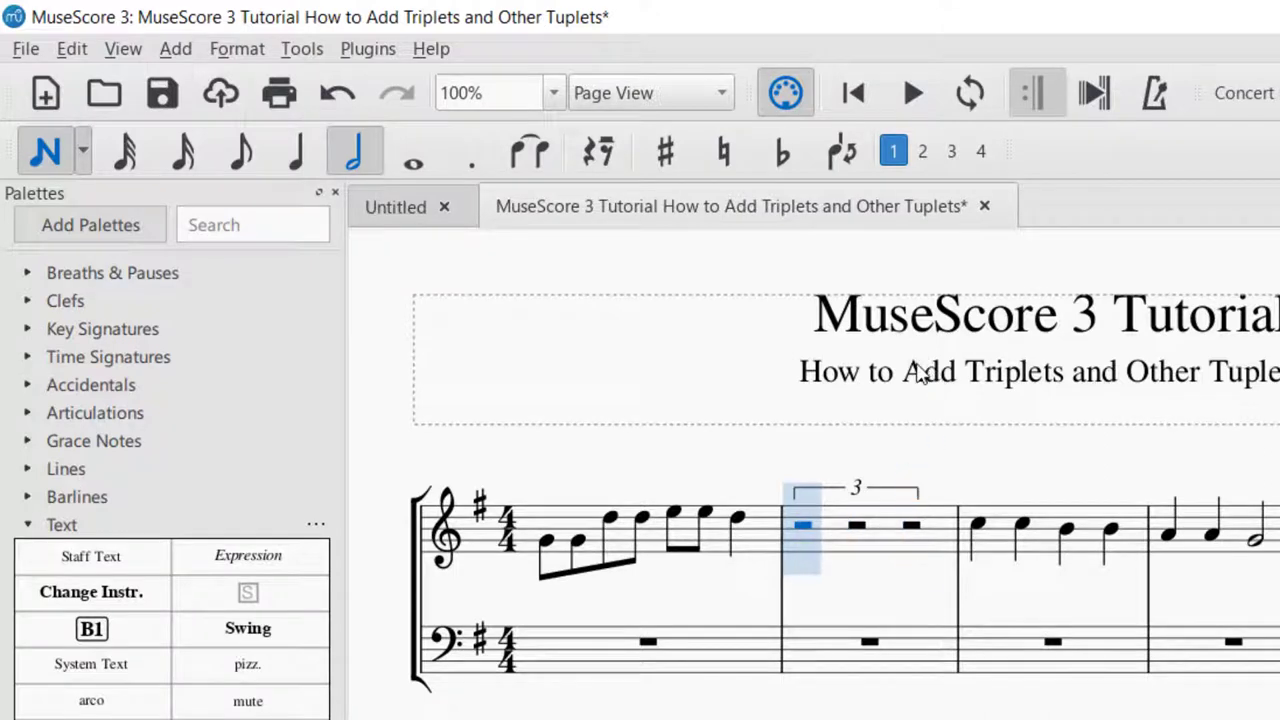
Undo the half-rest triplet and switch the input duration from eighth to quarter
key(ctrl+z)
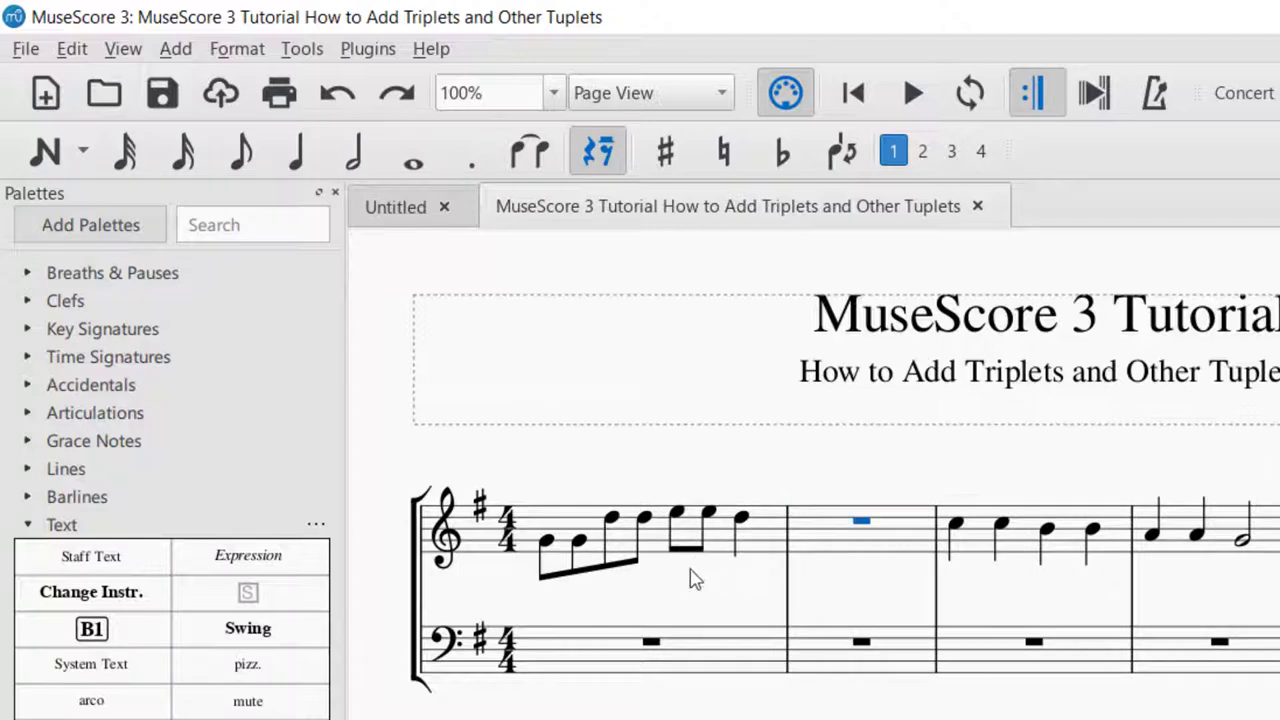
click(241, 153)
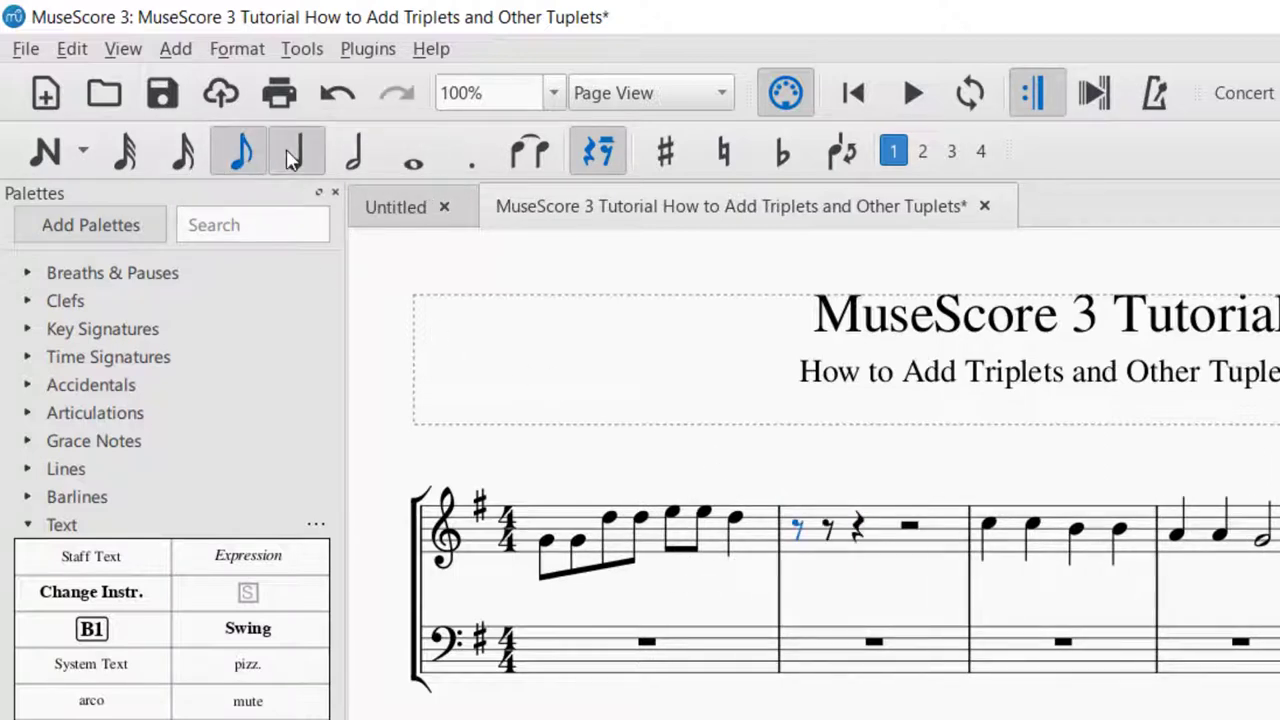
click(296, 152)
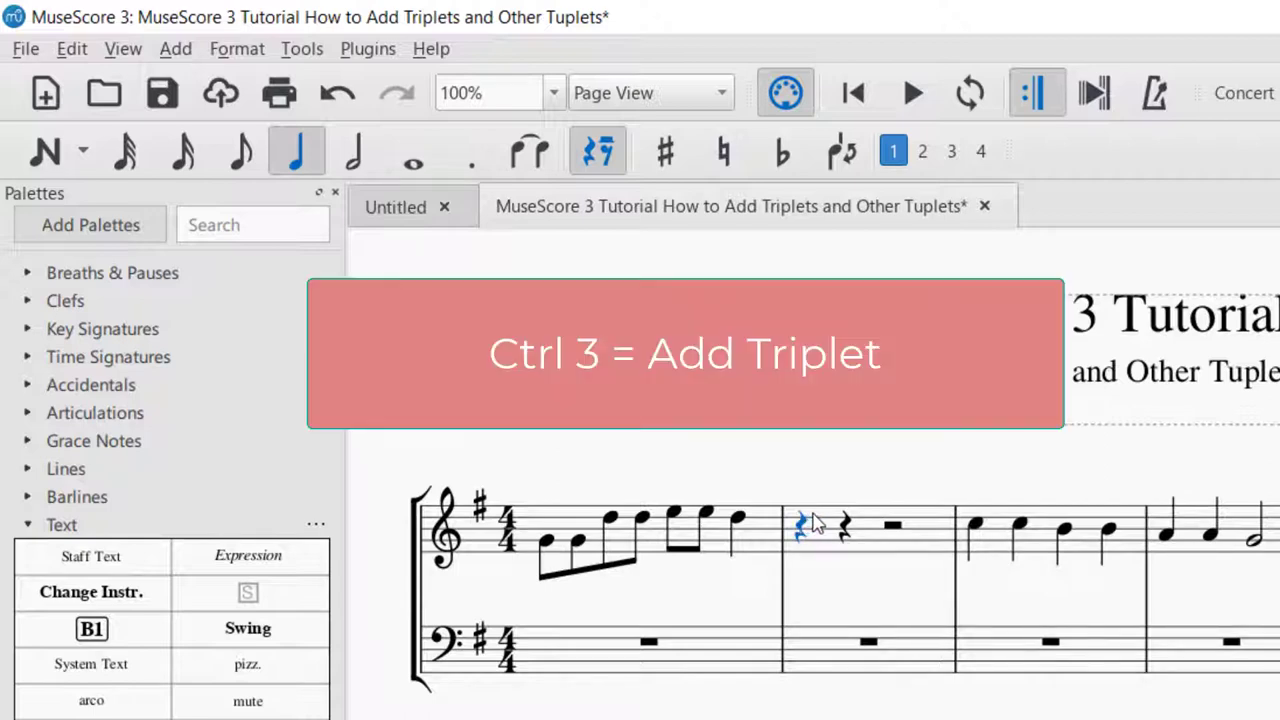
Try a Ctrl+3 triplet with one note, undo it, and select half-note duration
key(ctrl+3)
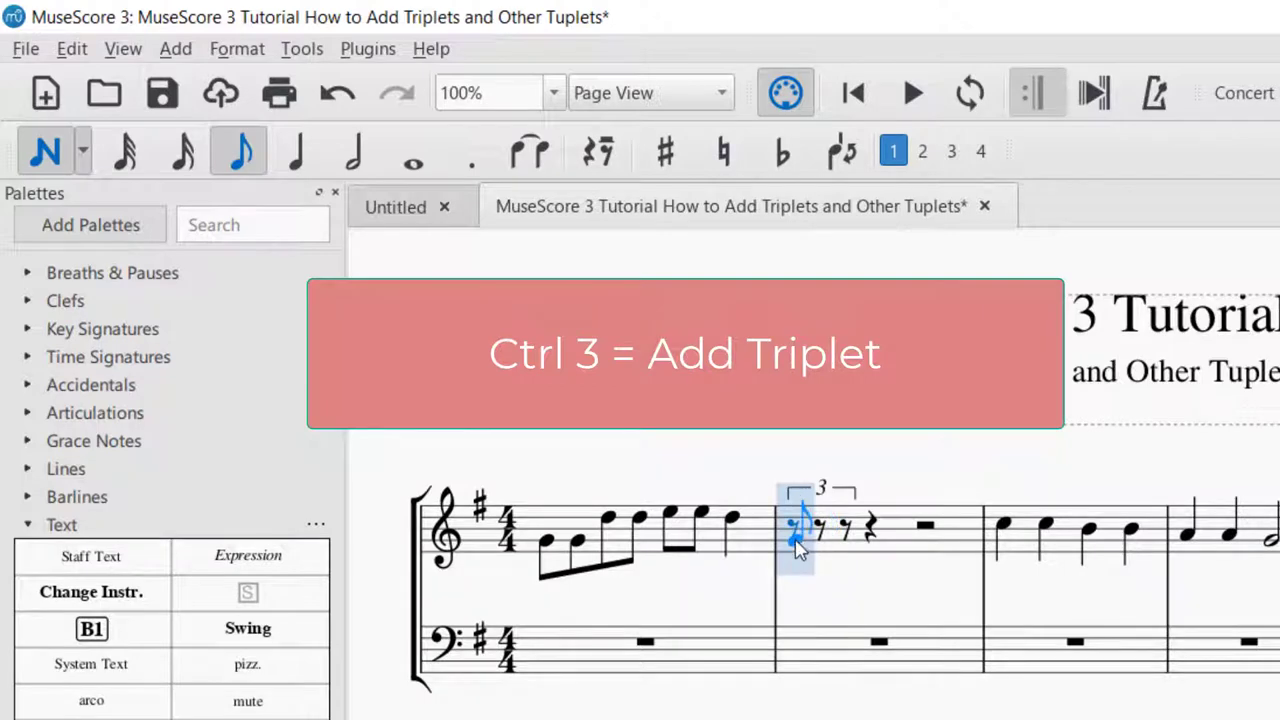
click(797, 536)
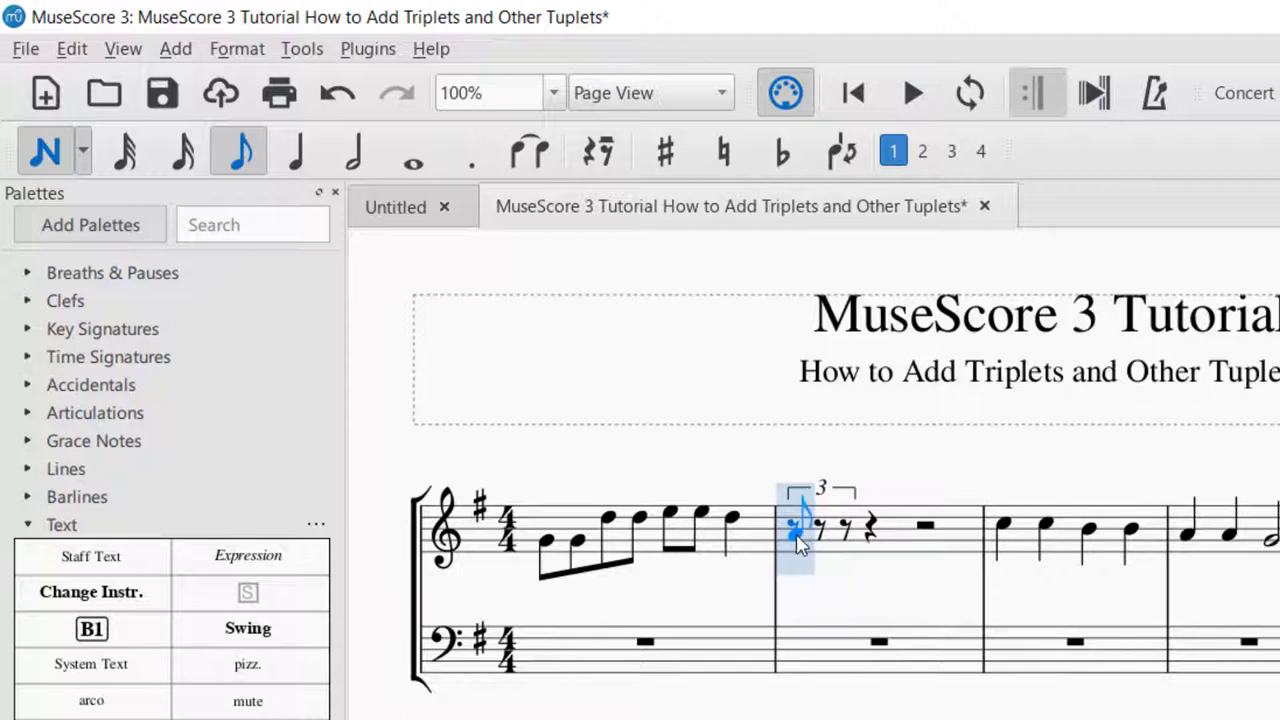
key(ctrl+z)
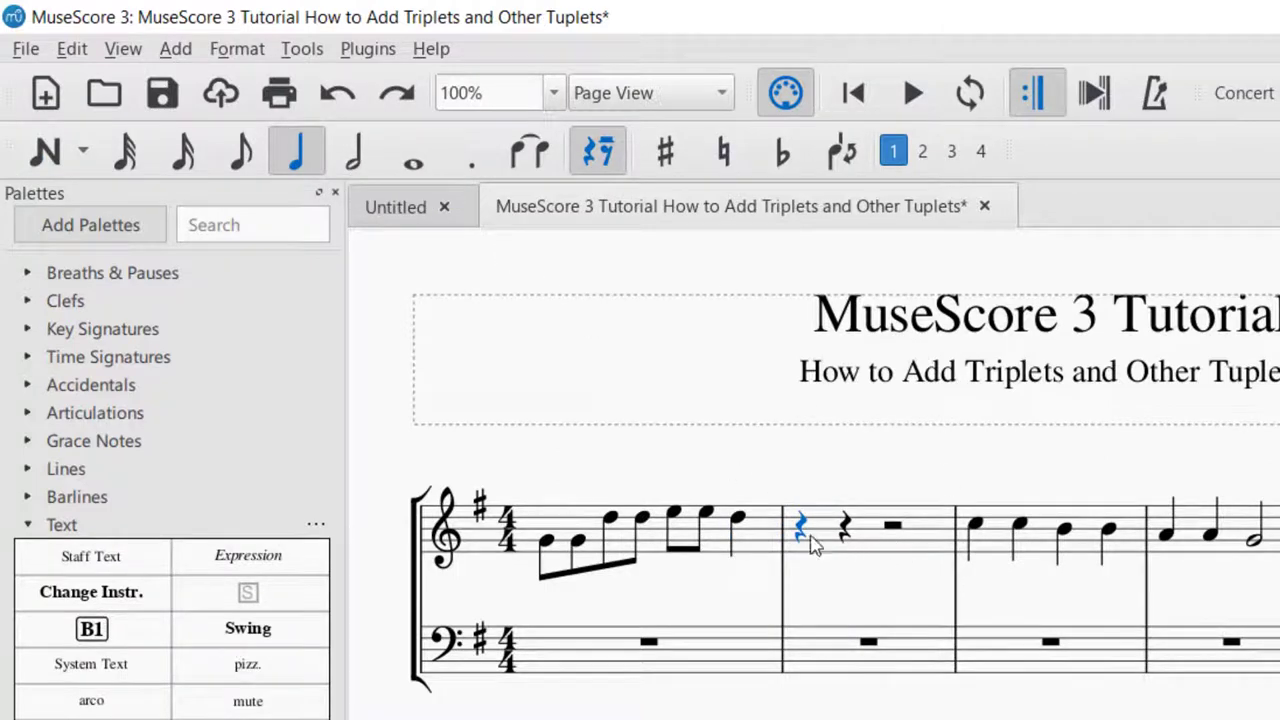
click(348, 168)
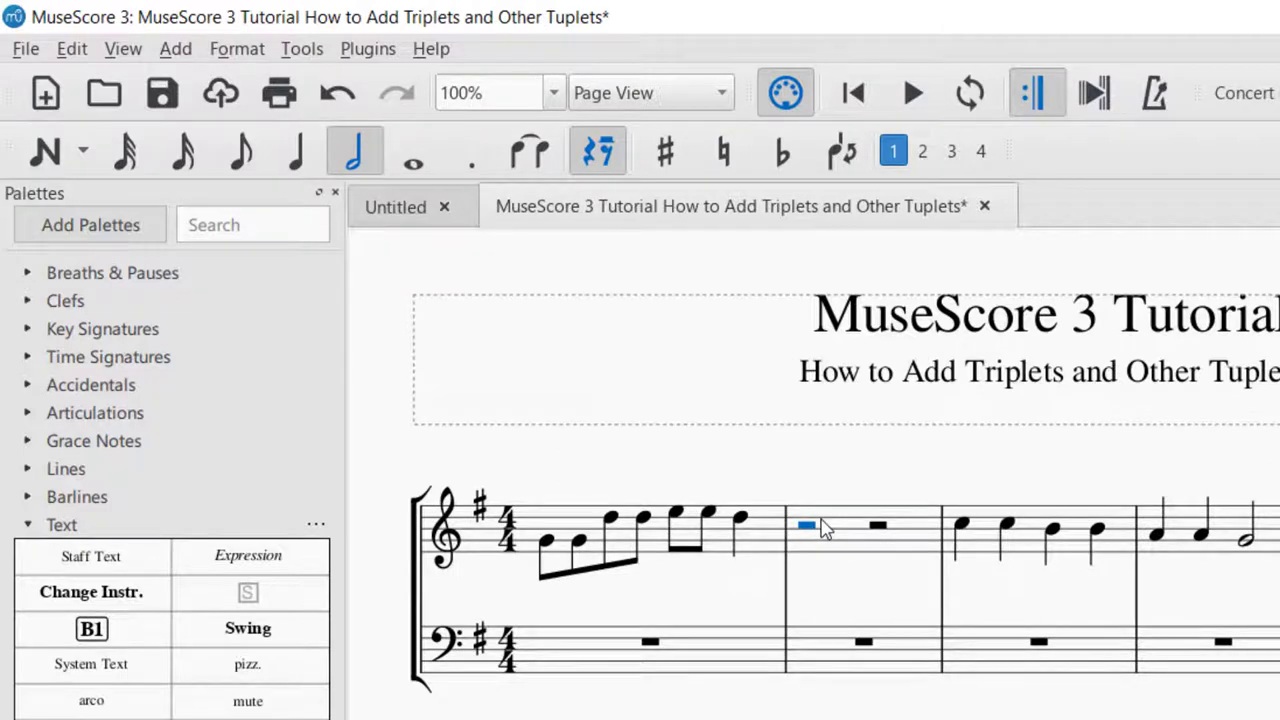
Put an eighth-note triplet on beat 1 of measure 2 using quarter duration and Ctrl+3
key(ctrl+3)
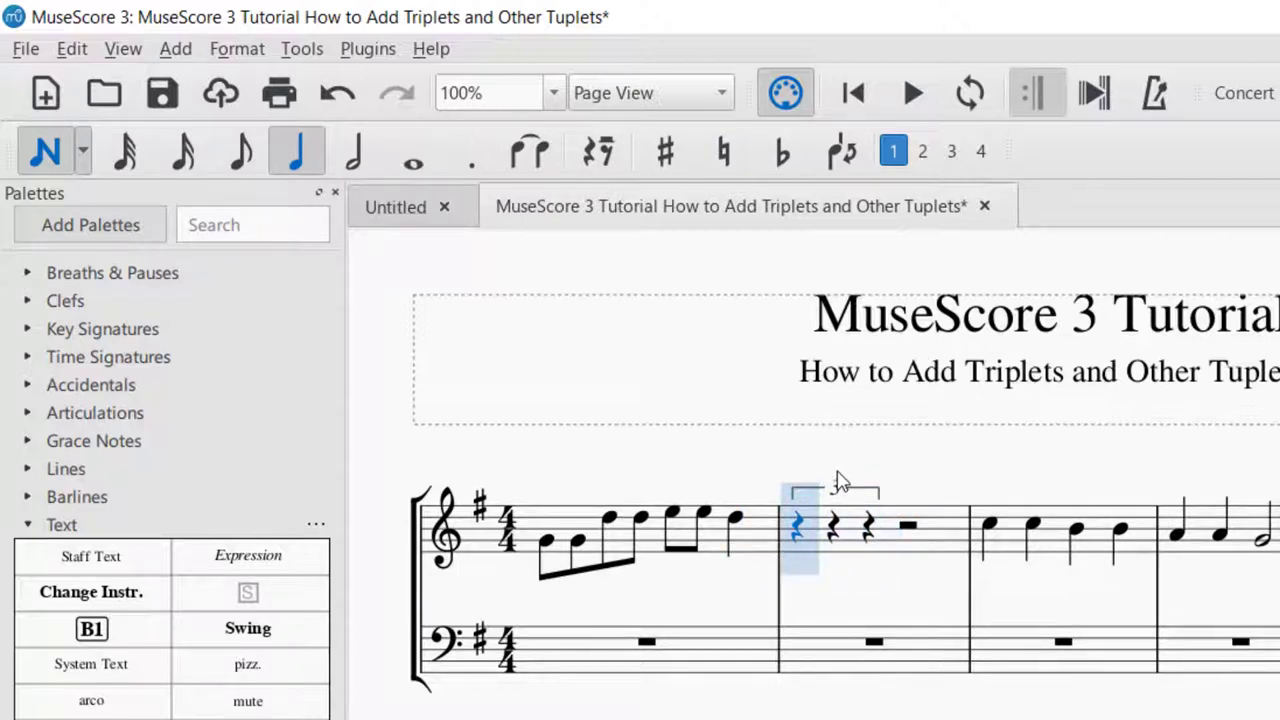
key(ctrl+z)
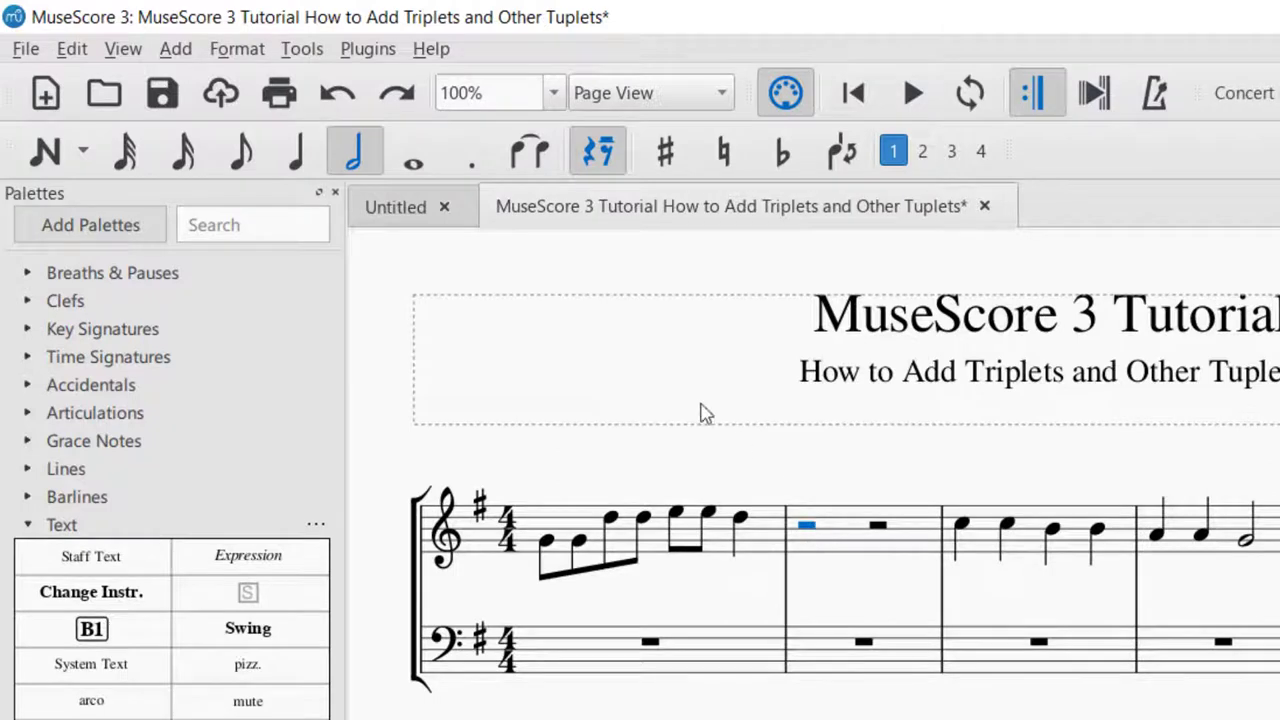
click(306, 166)
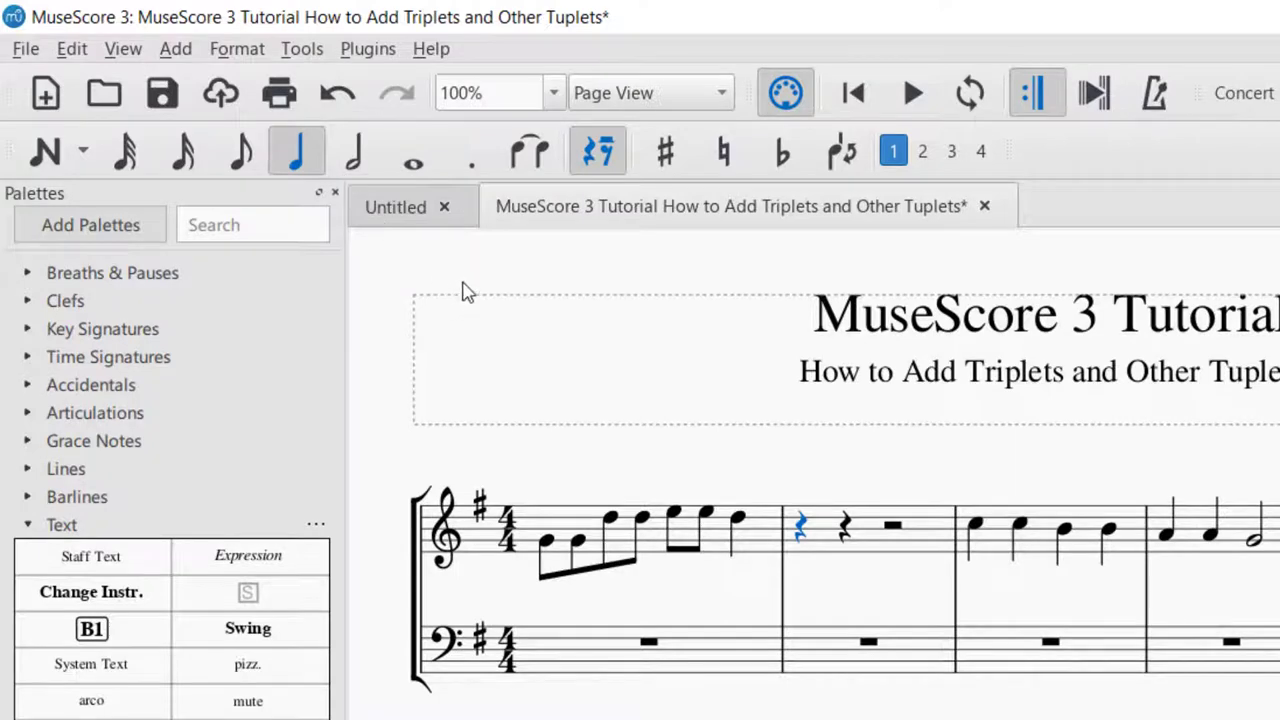
key(ctrl+3)
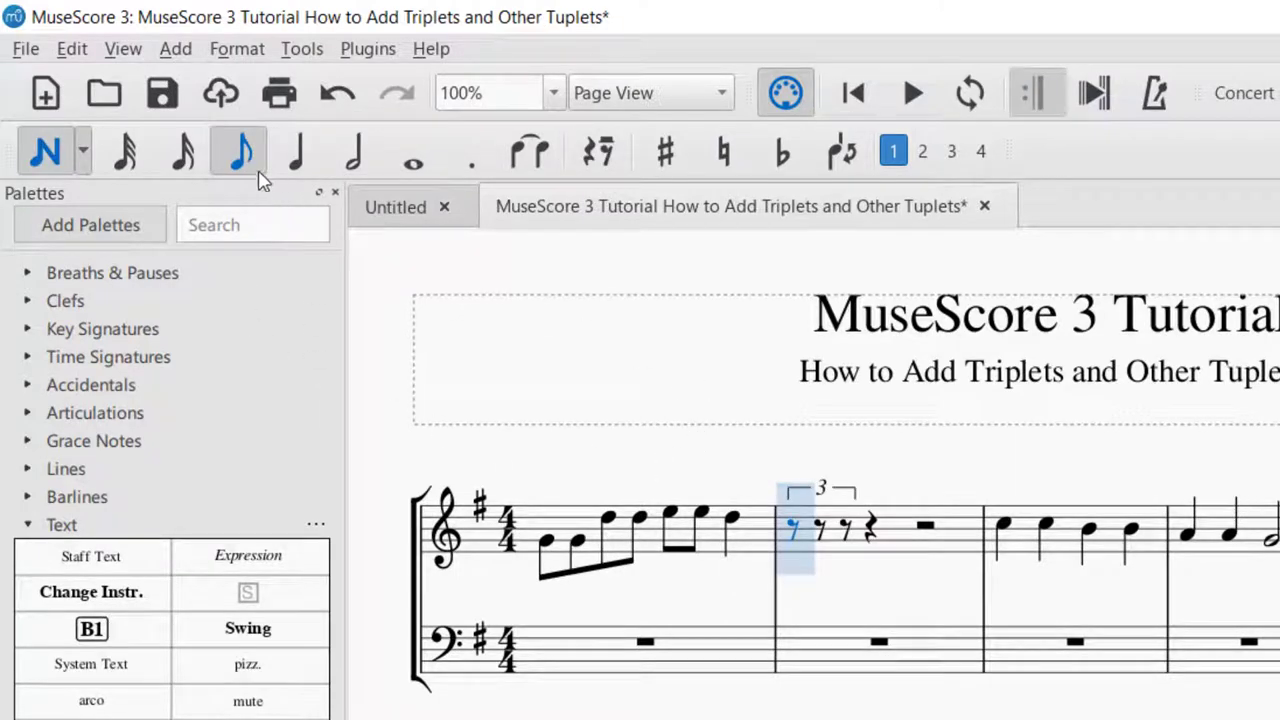
Fill the triplet with three eighth notes and add a quarter note after it
click(795, 540)
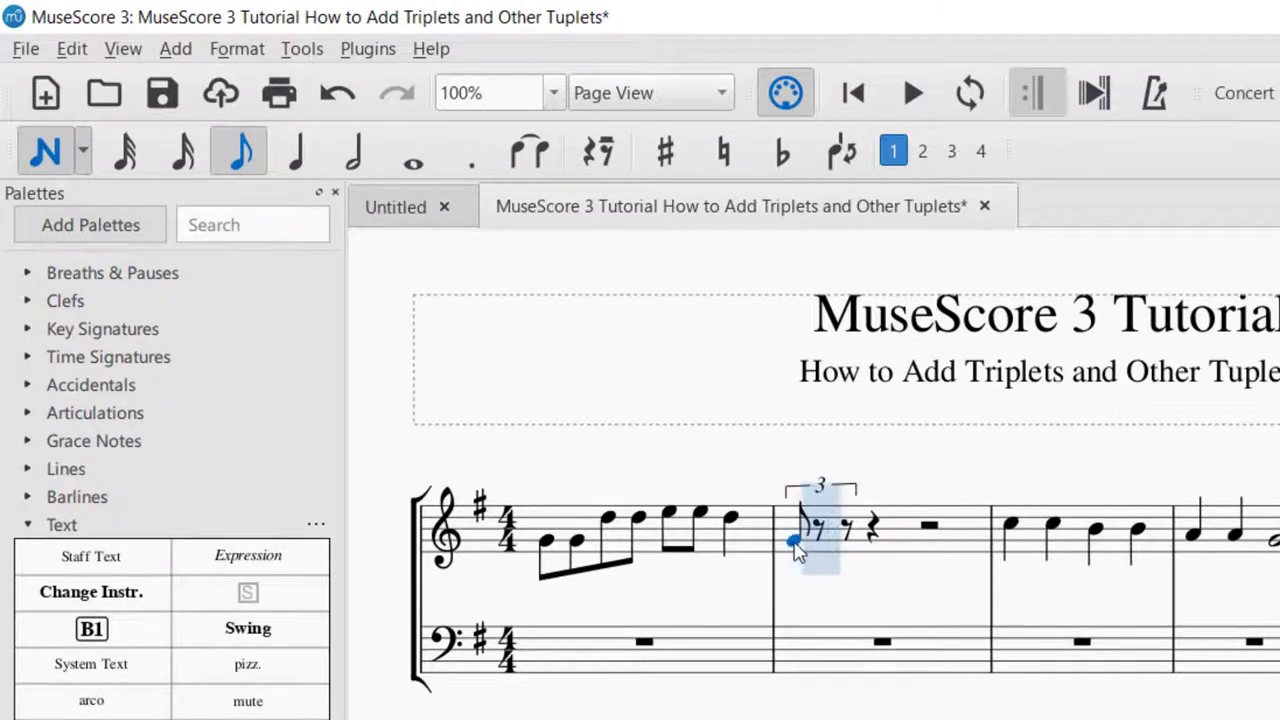
click(814, 540)
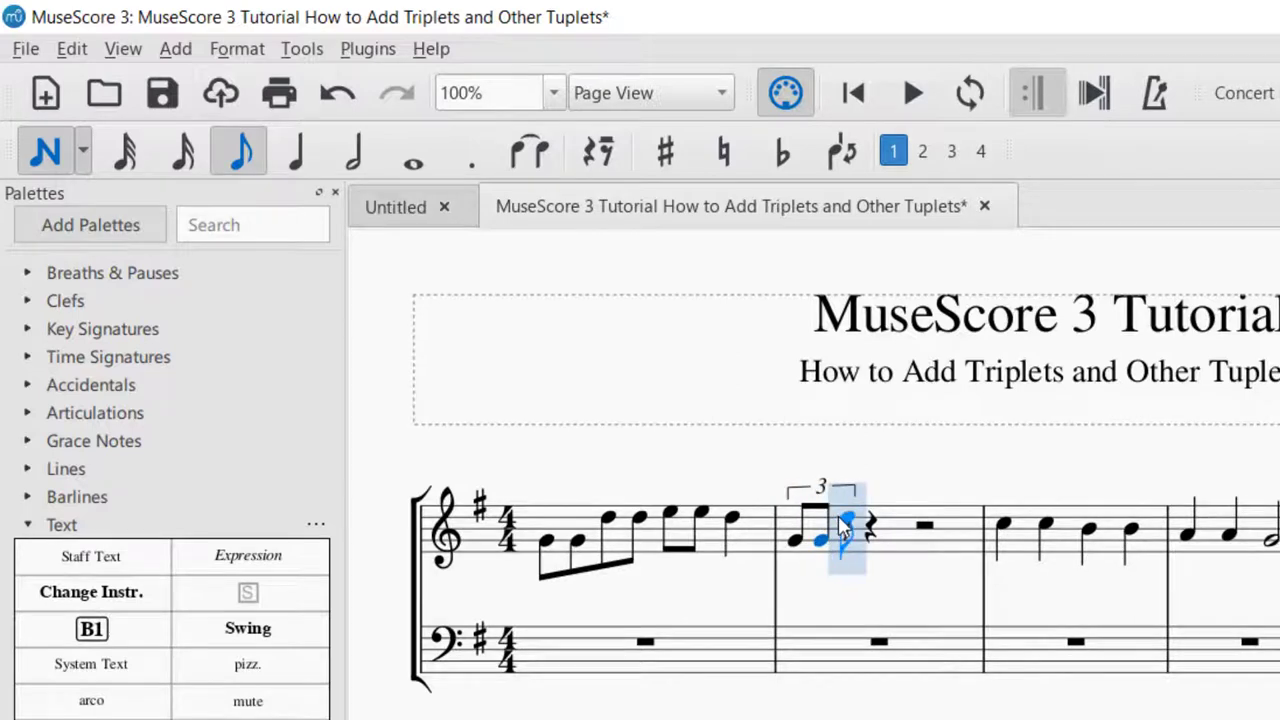
click(842, 519)
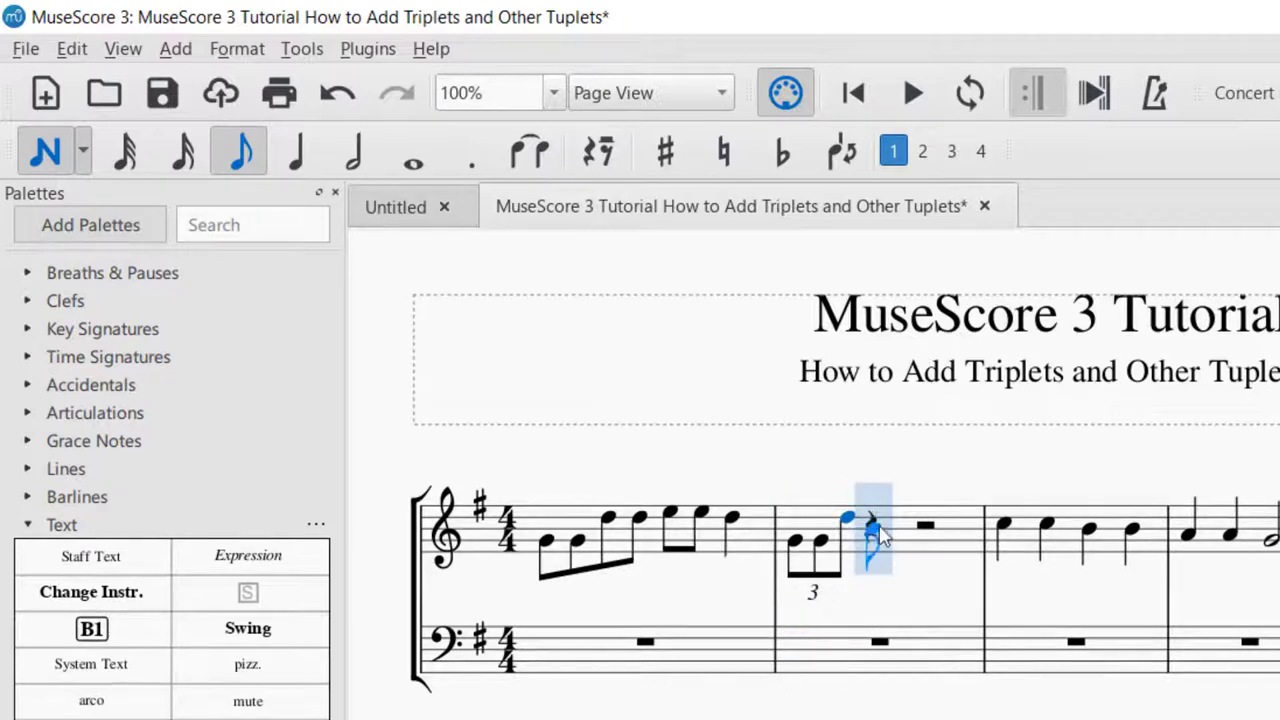
click(294, 155)
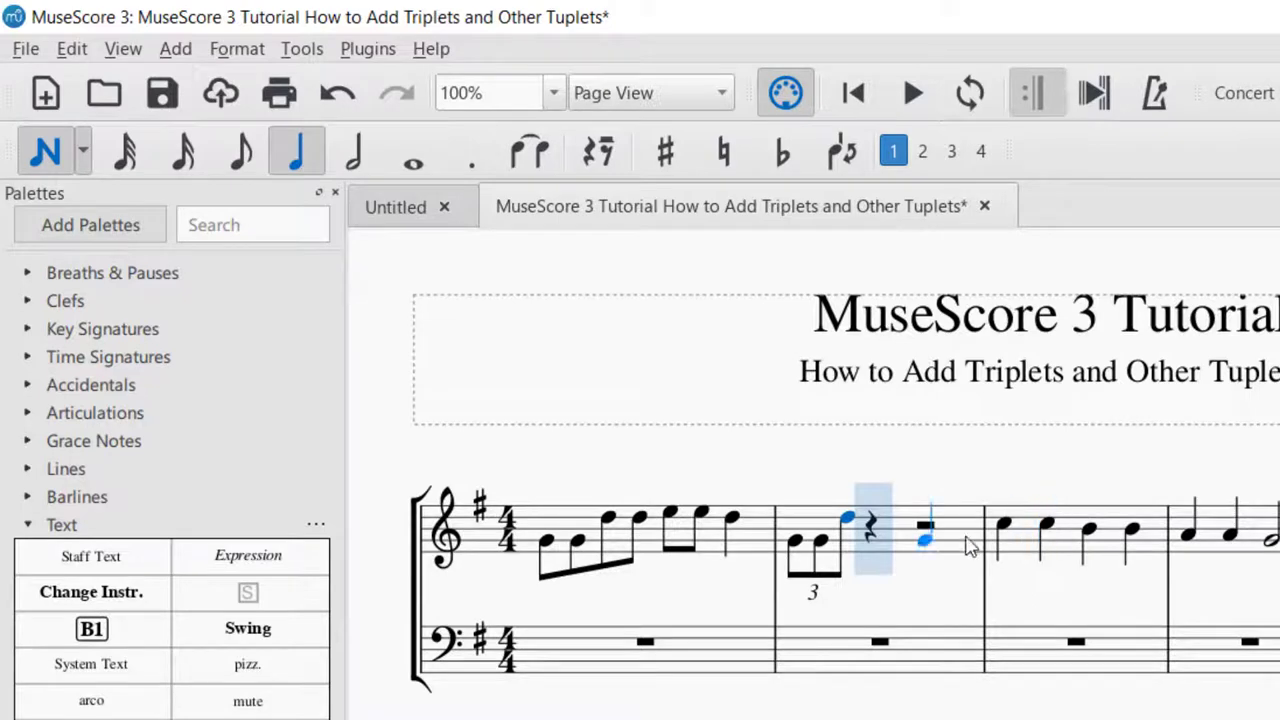
click(878, 519)
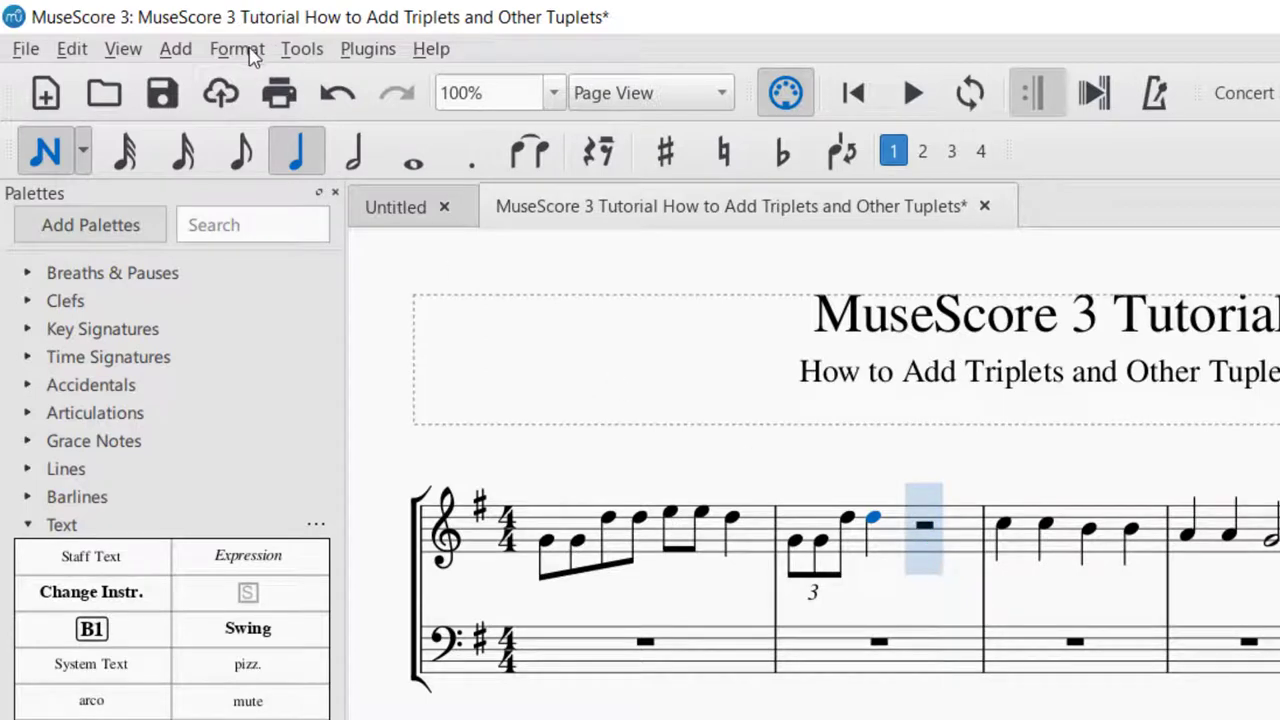
click(168, 52)
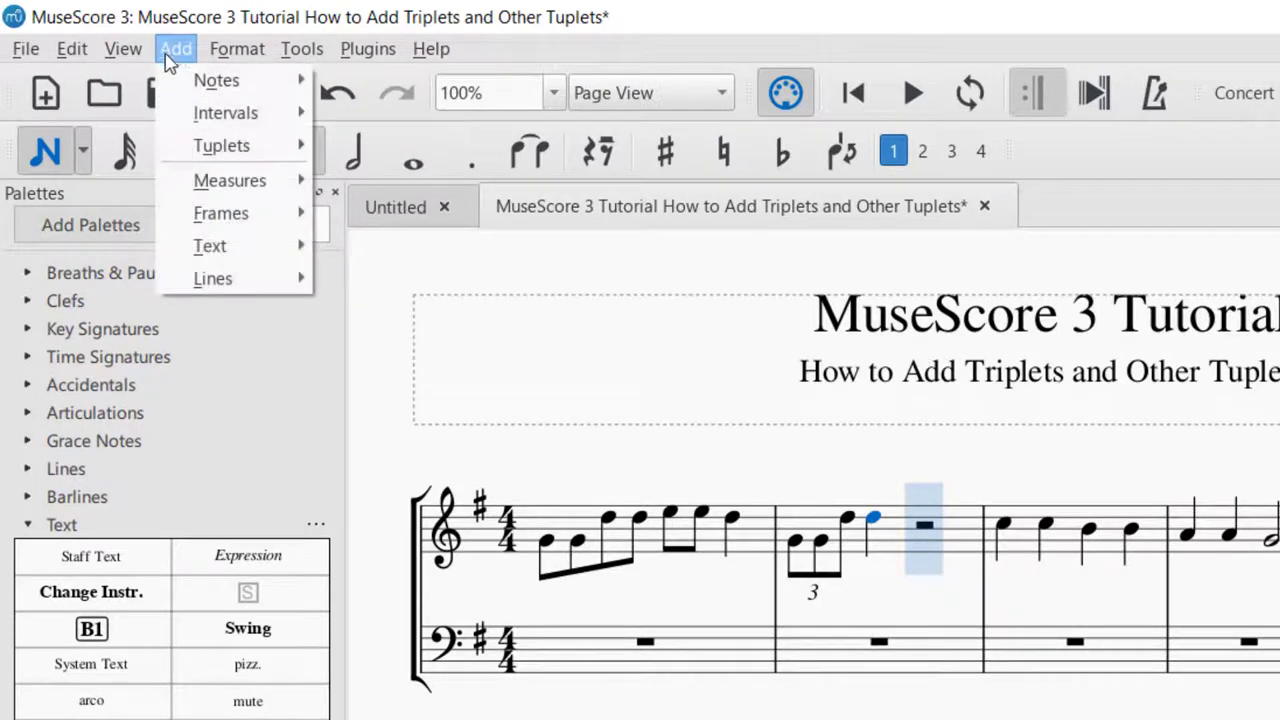
mouse_move(180, 150)
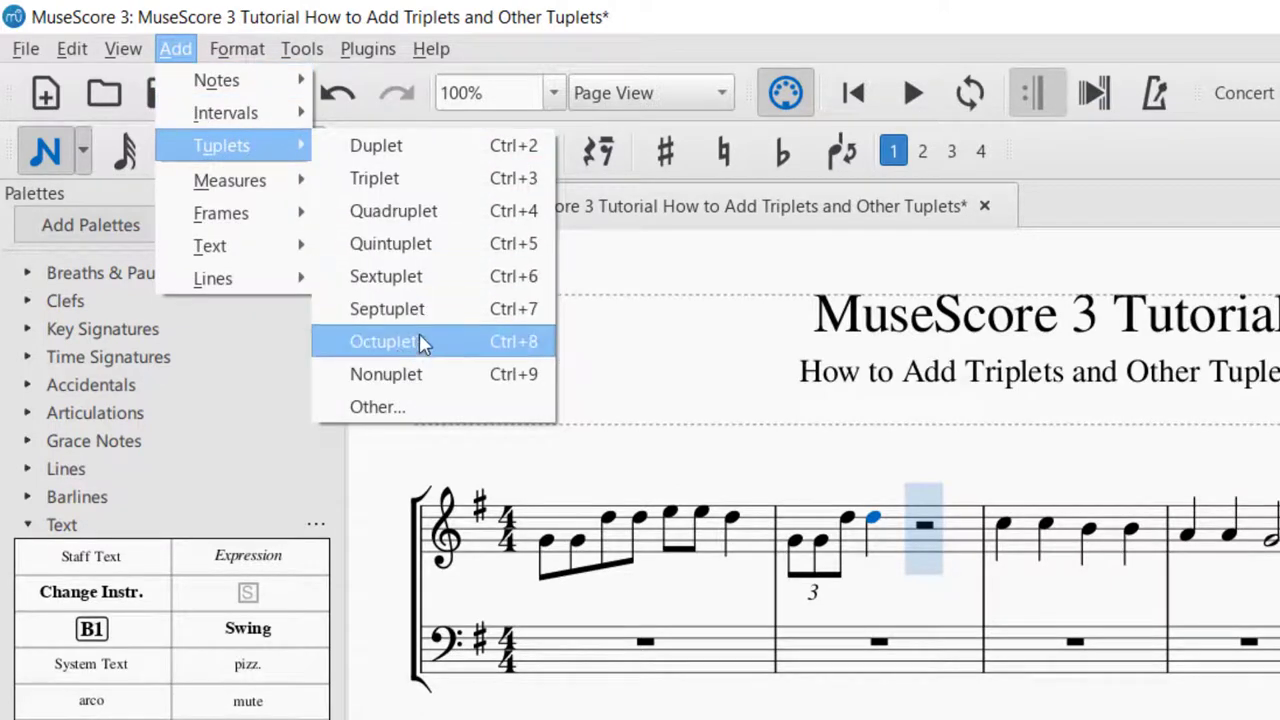
click(449, 255)
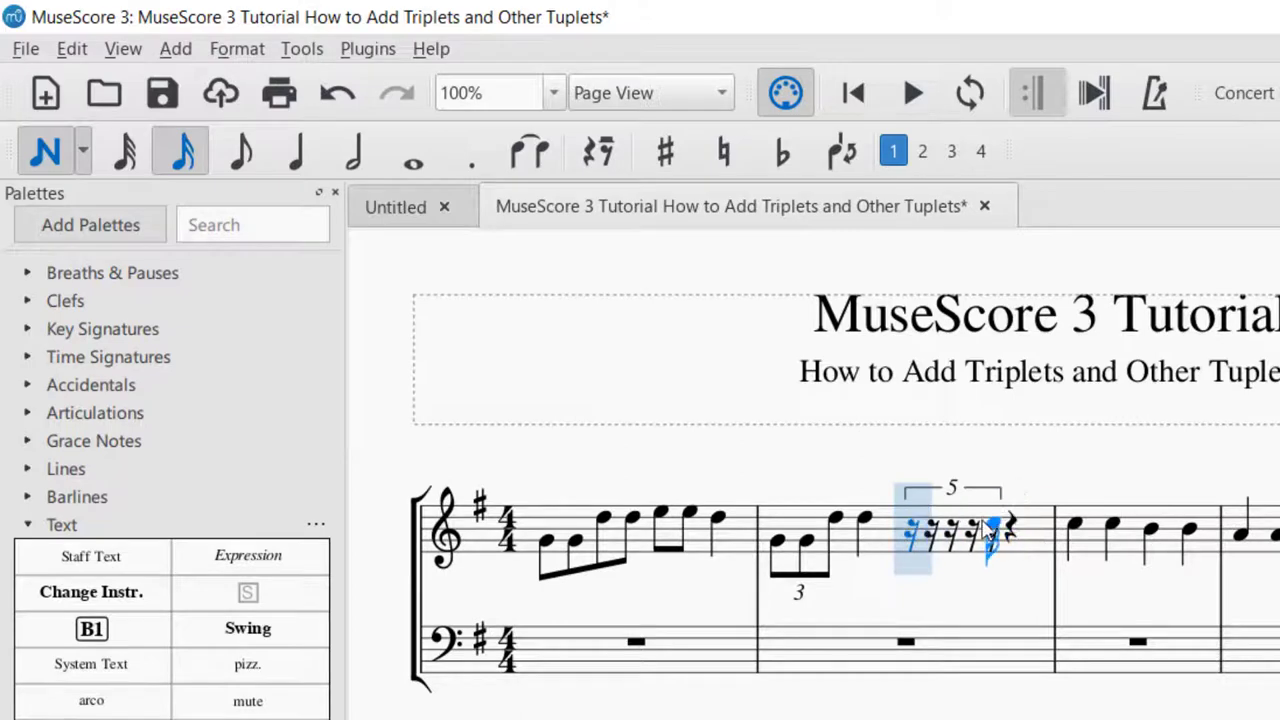
key(ctrl+z)
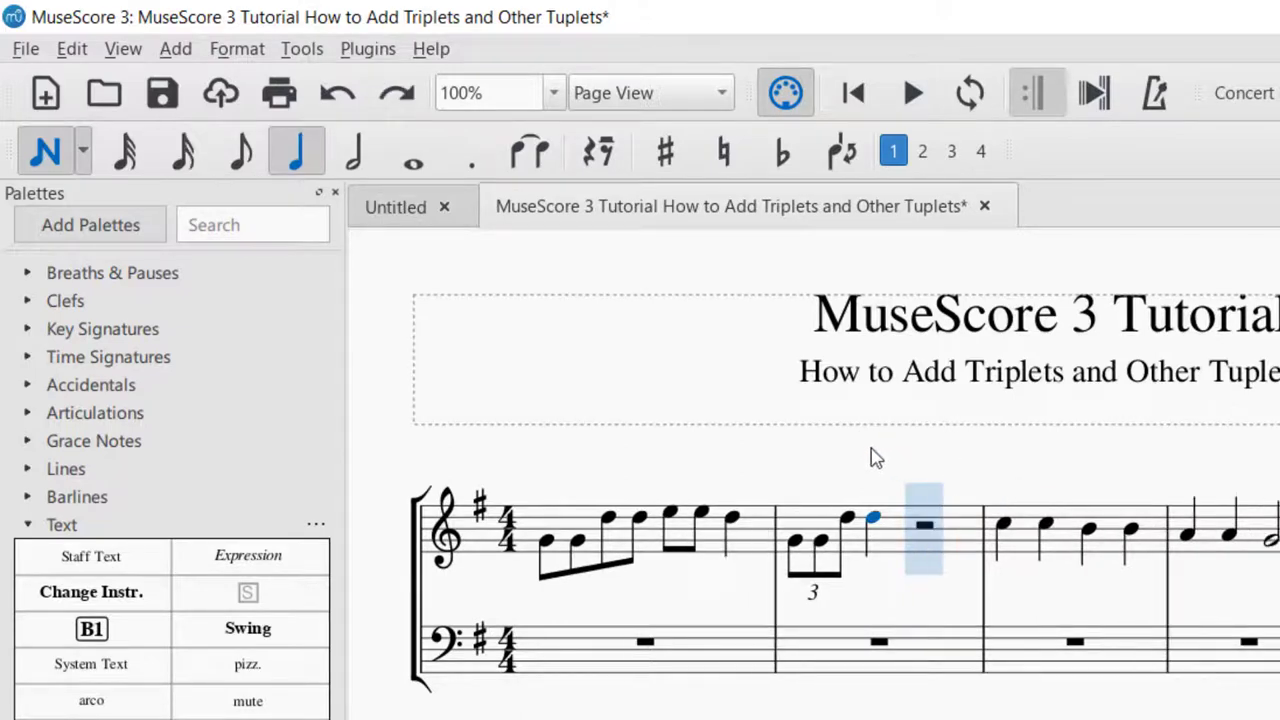
click(178, 50)
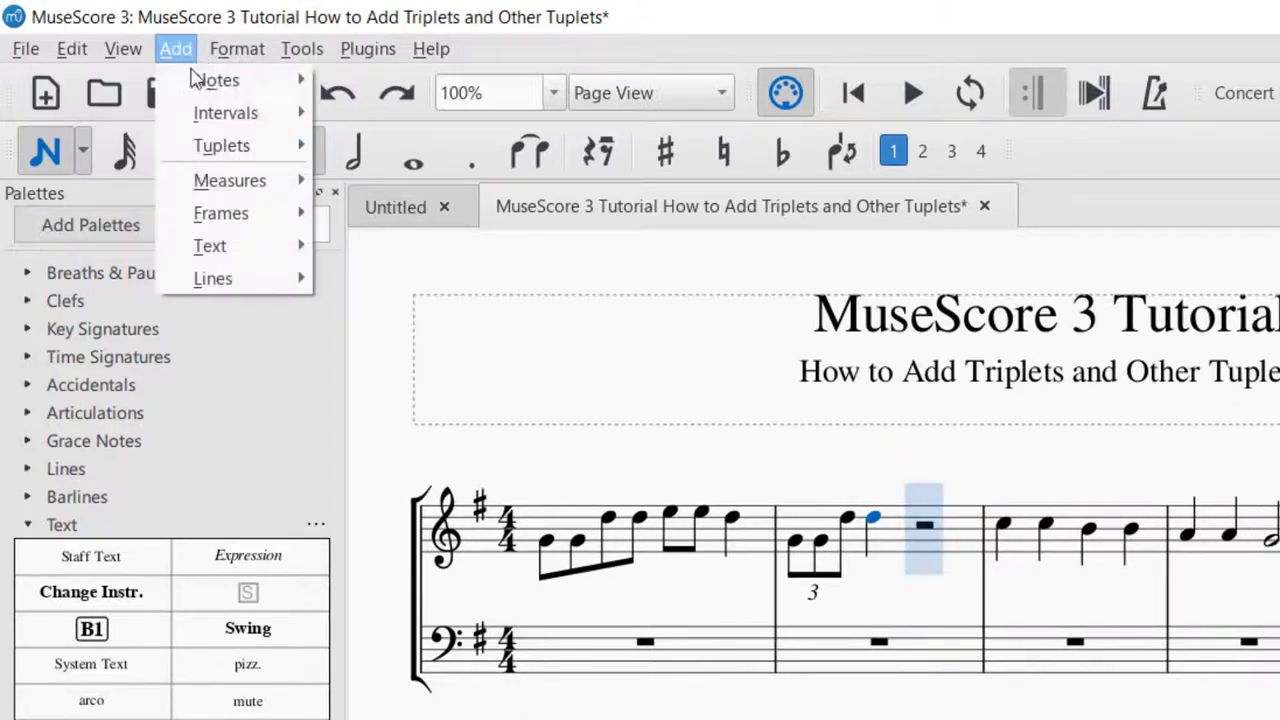
mouse_move(168, 72)
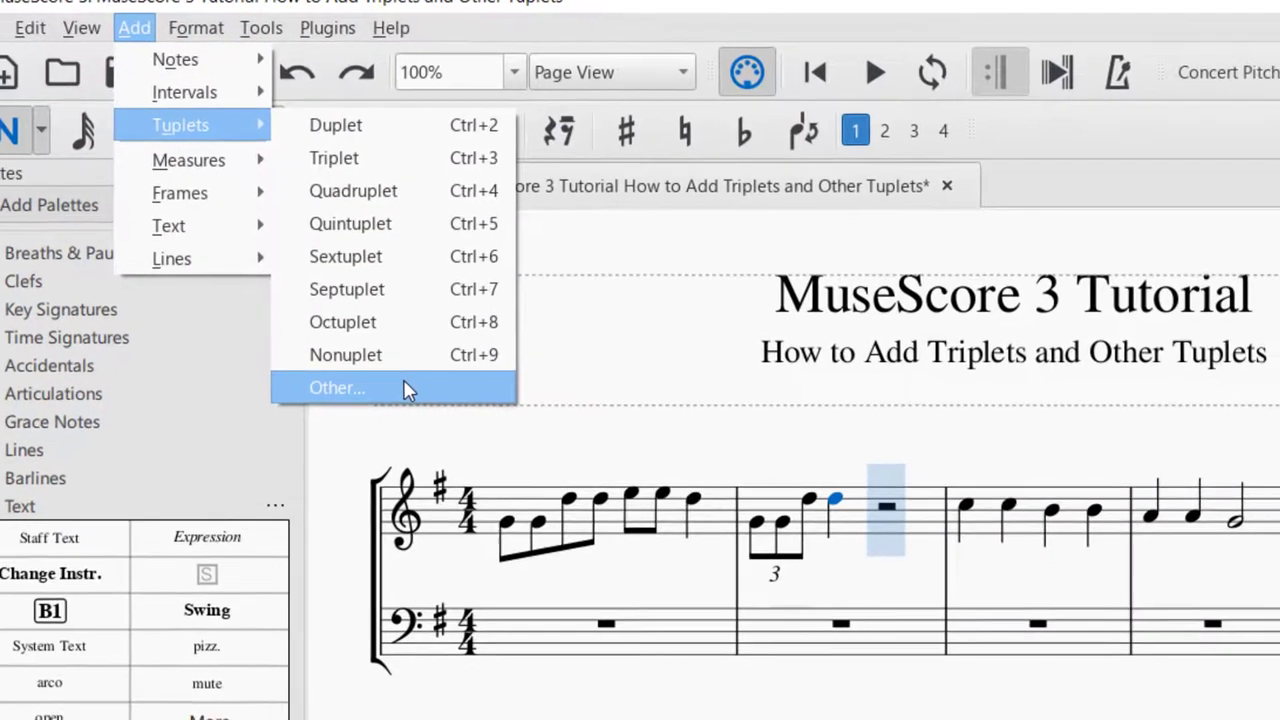
click(447, 410)
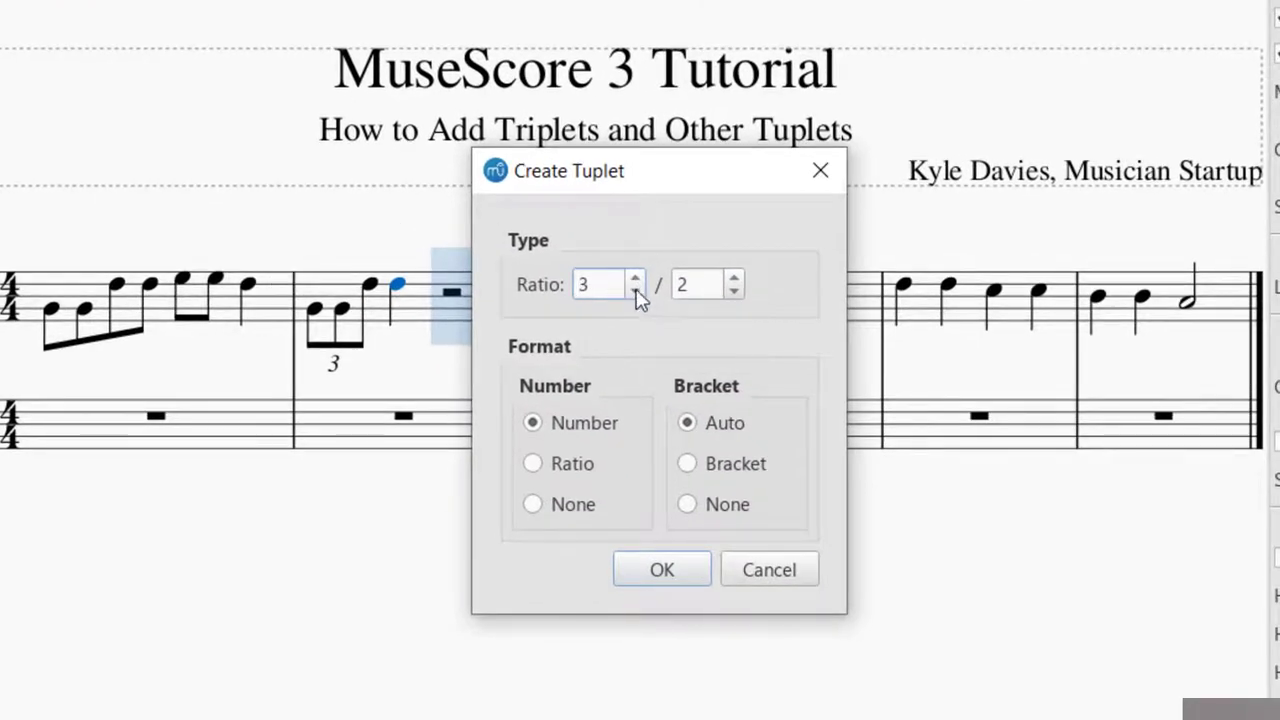
click(735, 280)
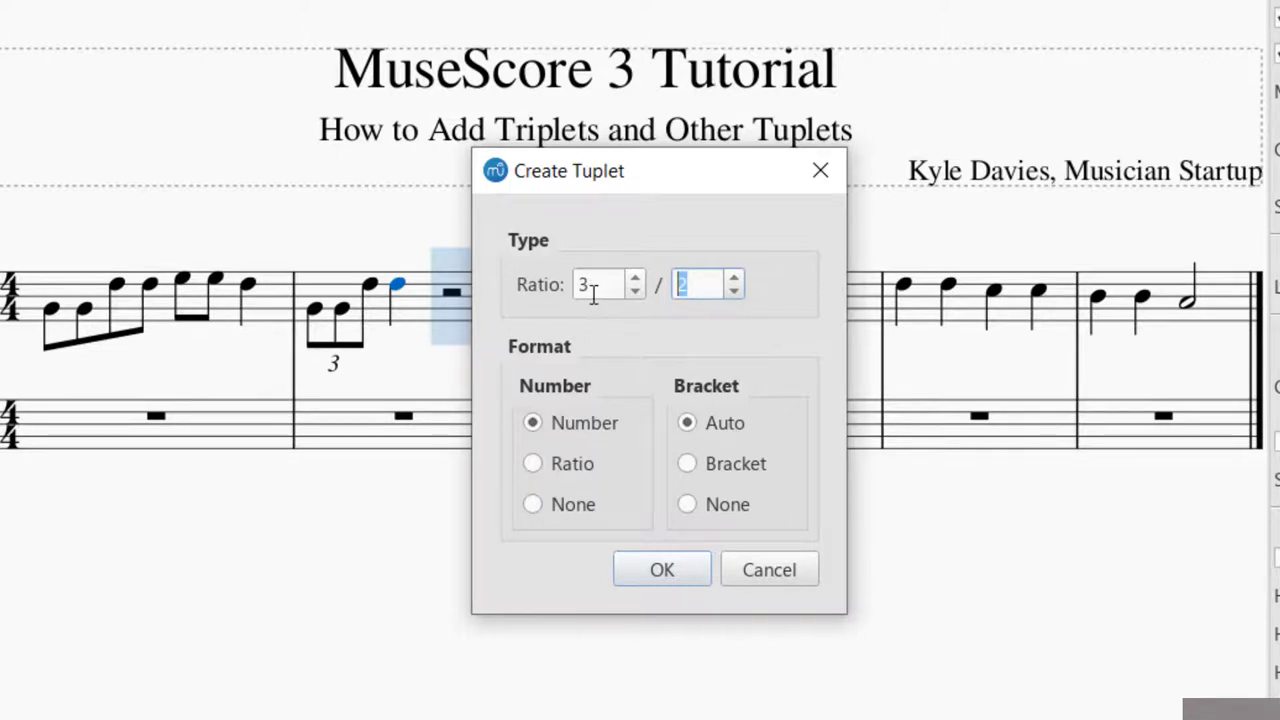
drag(597, 284, 580, 284)
text(5)
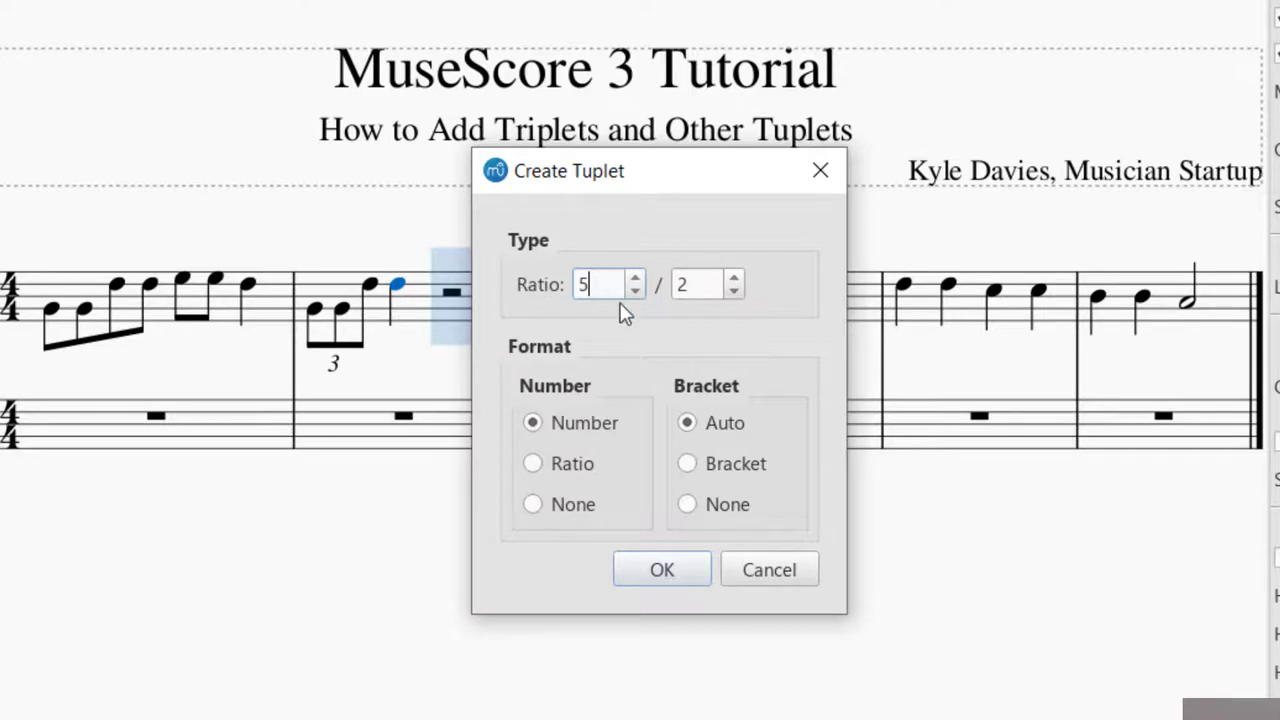
click(737, 291)
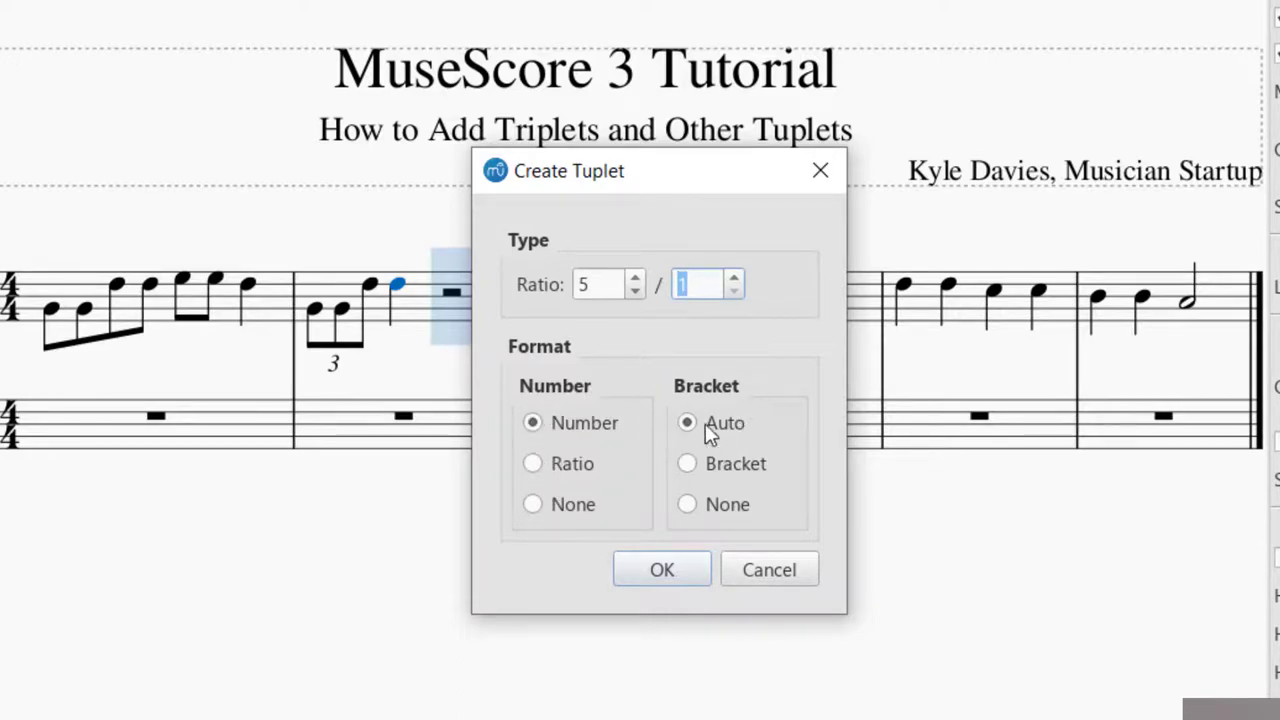
click(690, 577)
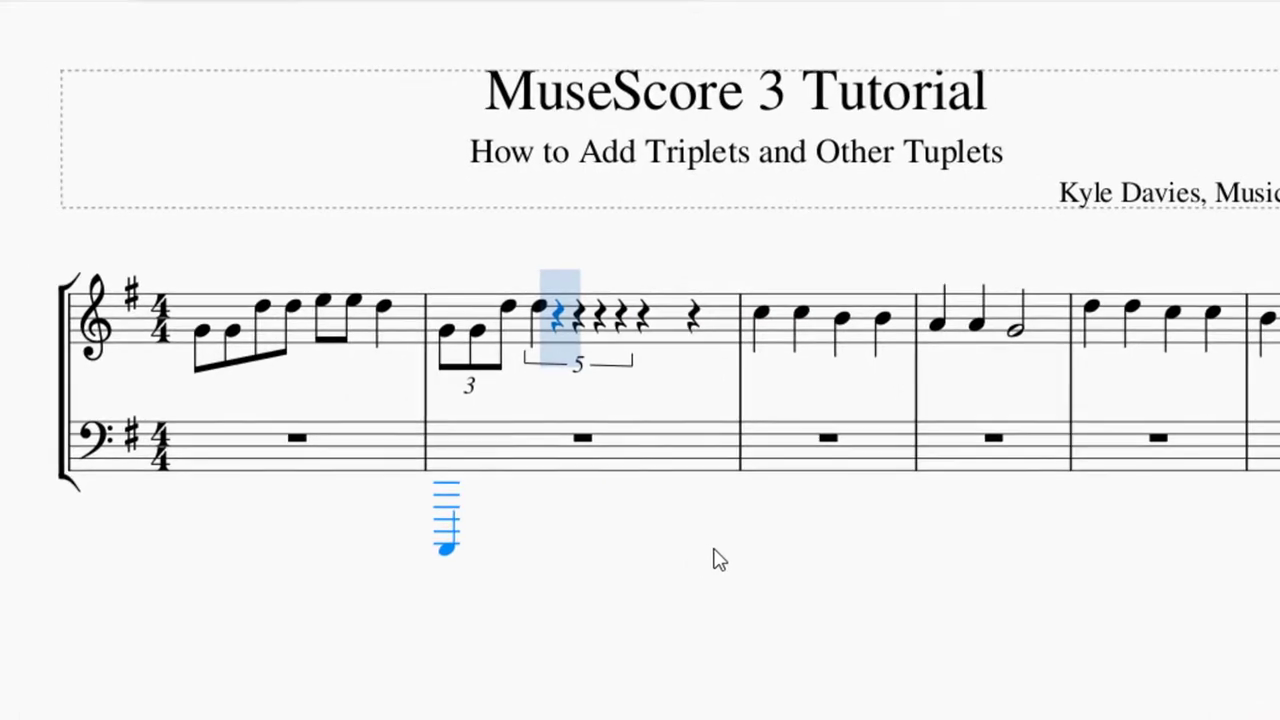
key(ctrl+z)
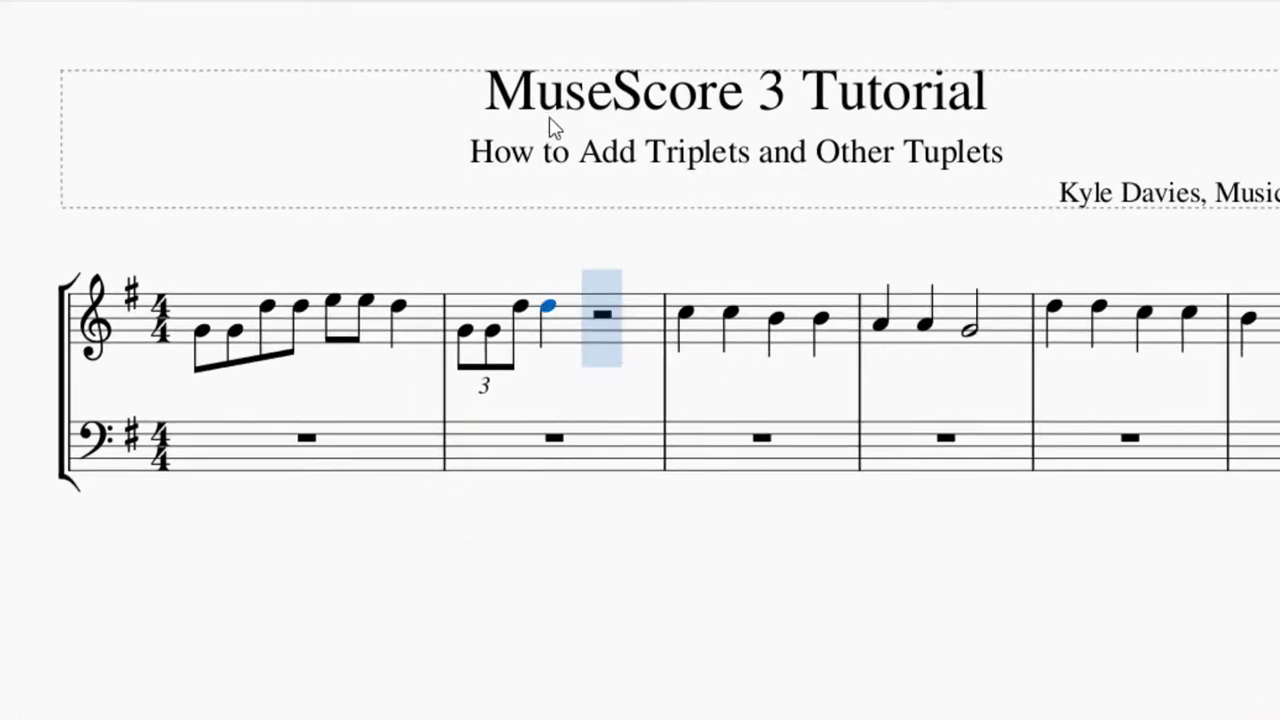